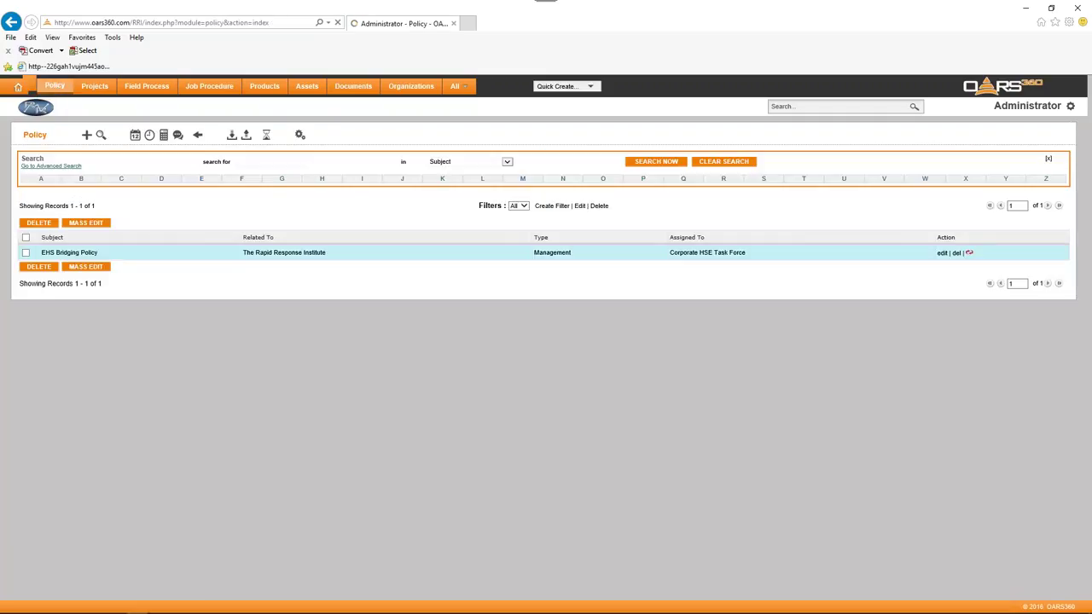
Look through the Policy records and the Projects list.
{"action": "left_click", "coordinate": [83, 254]}
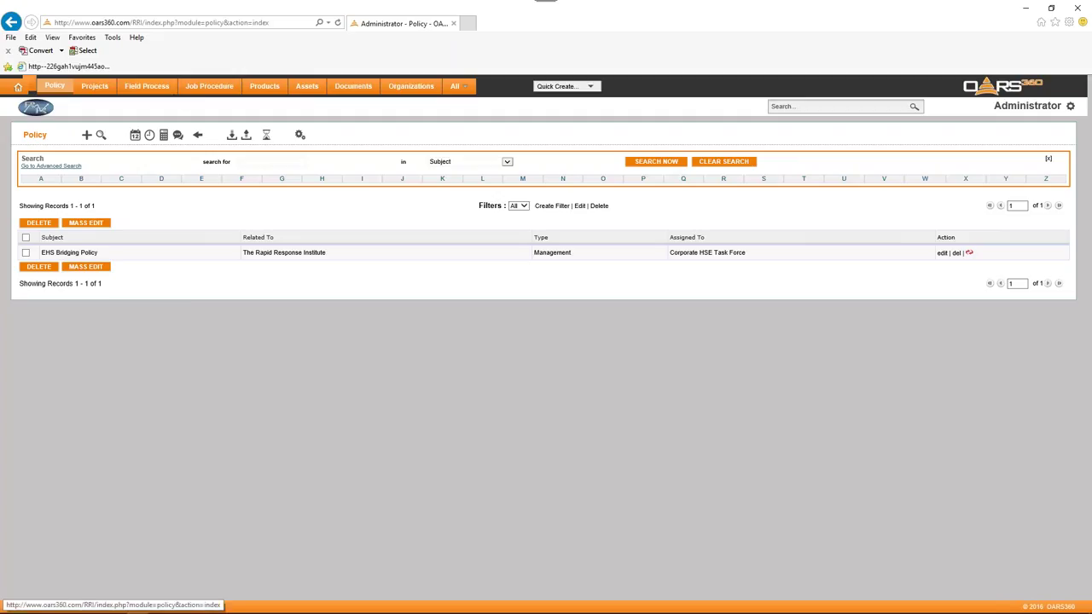
{"action": "left_click", "coordinate": [85, 88]}
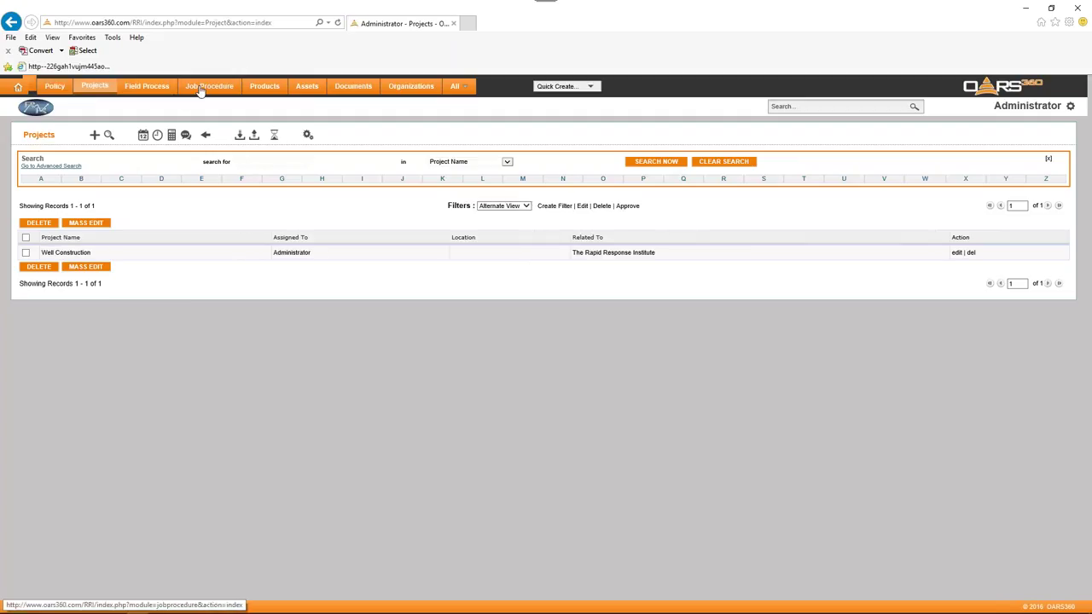
Open the BOP Repair job procedure and review its activity history, activities and documents.
{"action": "left_click", "coordinate": [201, 89]}
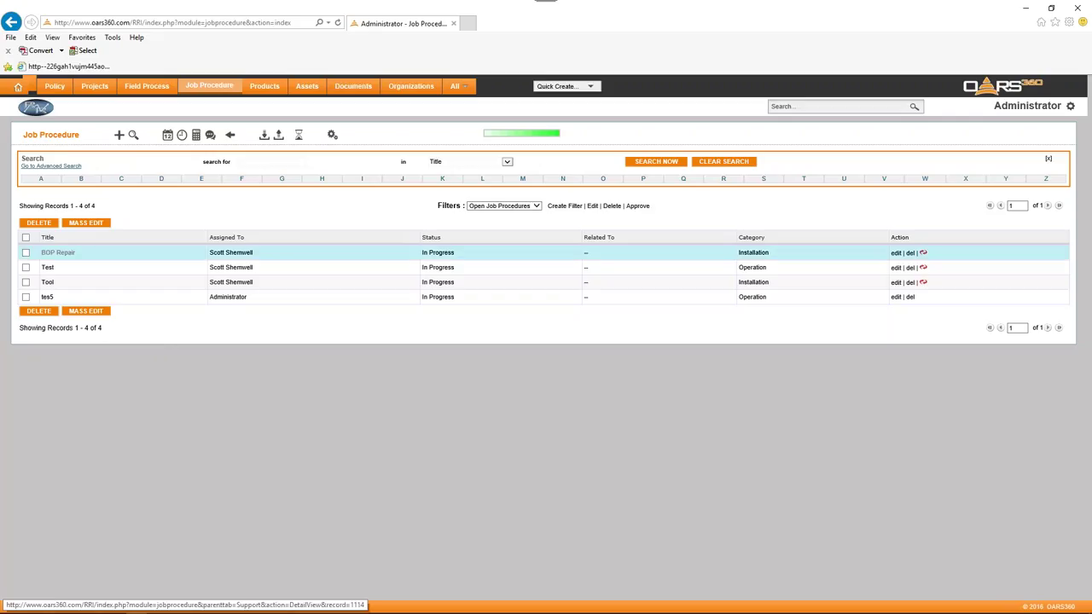
{"action": "left_click", "coordinate": [58, 252]}
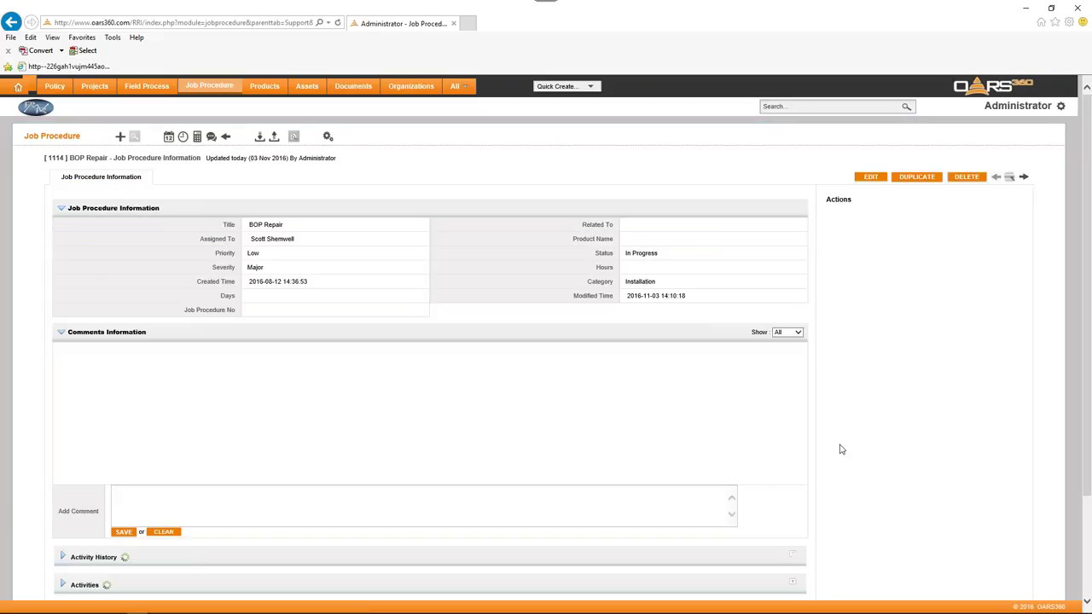
{"action": "scroll", "coordinate": [870, 403], "scroll_direction": "down", "scroll_amount": 3}
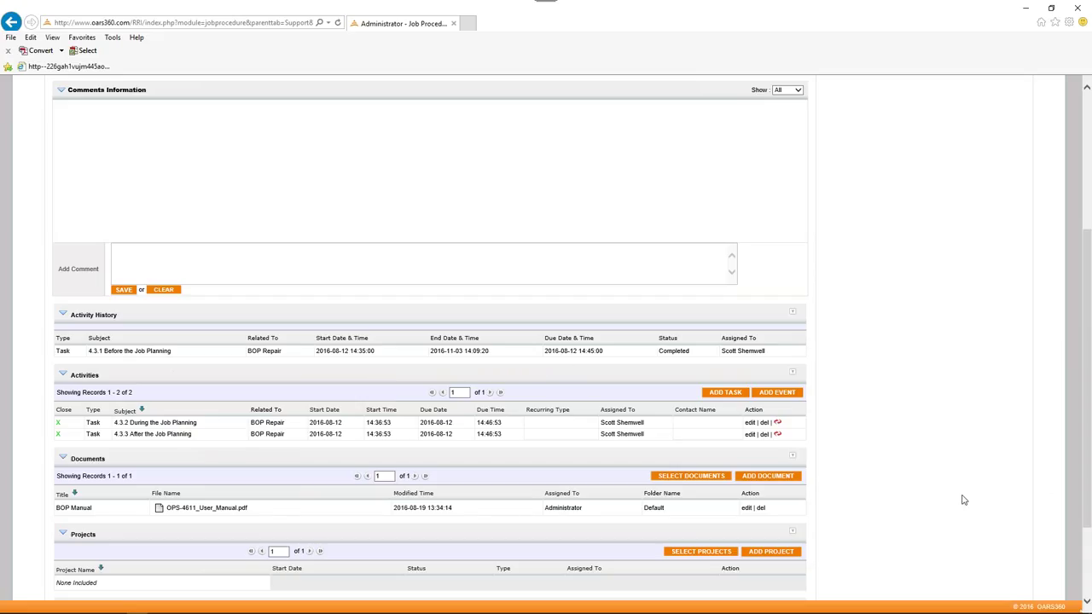
{"action": "scroll", "coordinate": [909, 468], "scroll_direction": "up", "scroll_amount": 3}
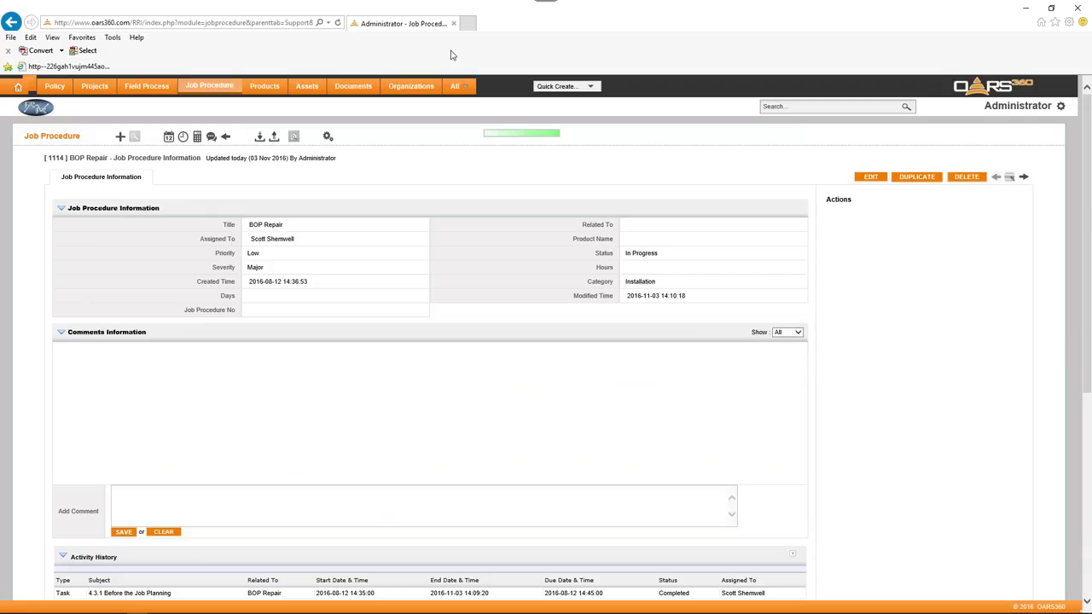
Check the Field Process list and return to the list of job procedures.
{"action": "left_click", "coordinate": [162, 91]}
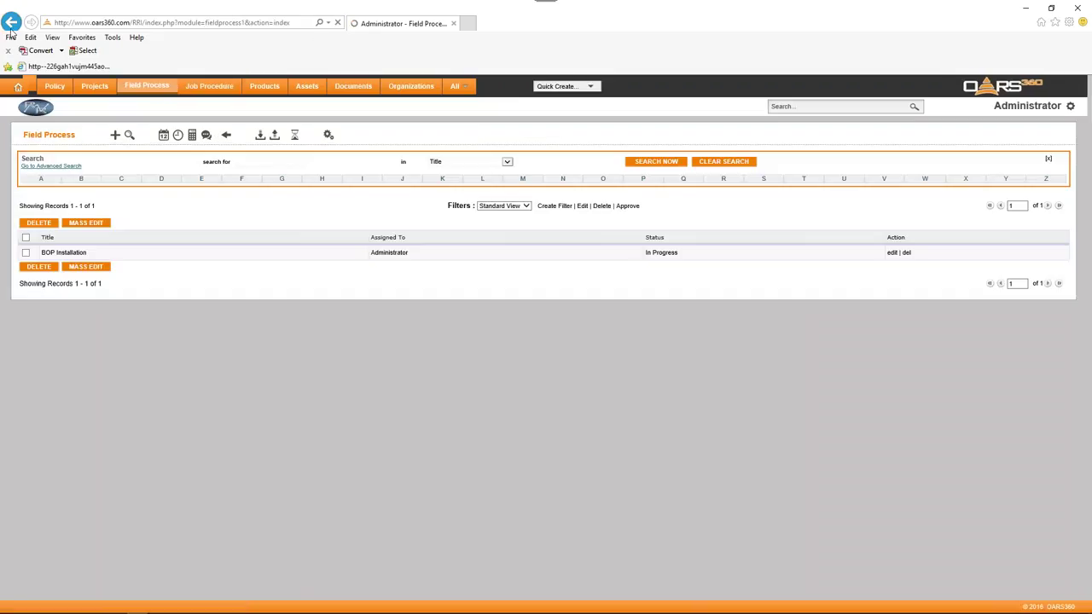
{"action": "left_click", "coordinate": [12, 23]}
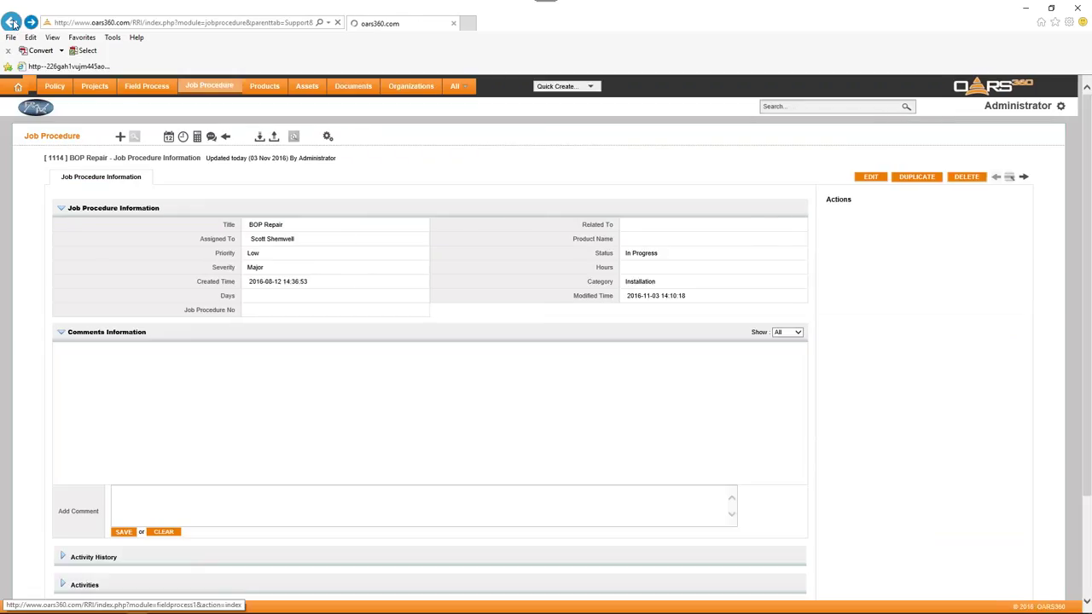
{"action": "left_click", "coordinate": [11, 23]}
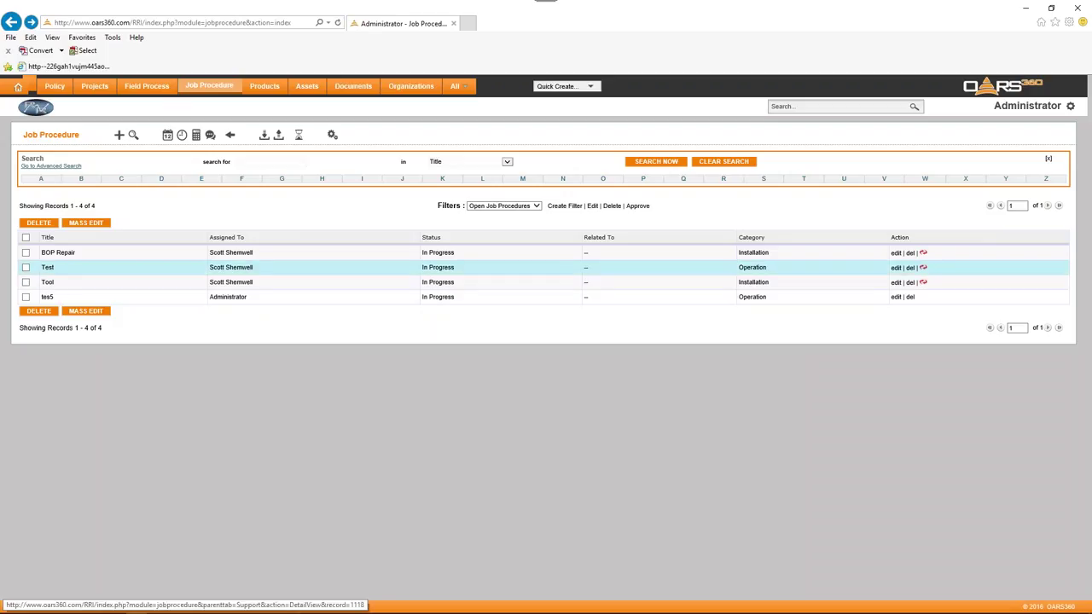
Open the Test job procedure and review its details, activity history and planned activities.
{"action": "left_click", "coordinate": [47, 267]}
{"action": "left_click", "coordinate": [48, 267]}
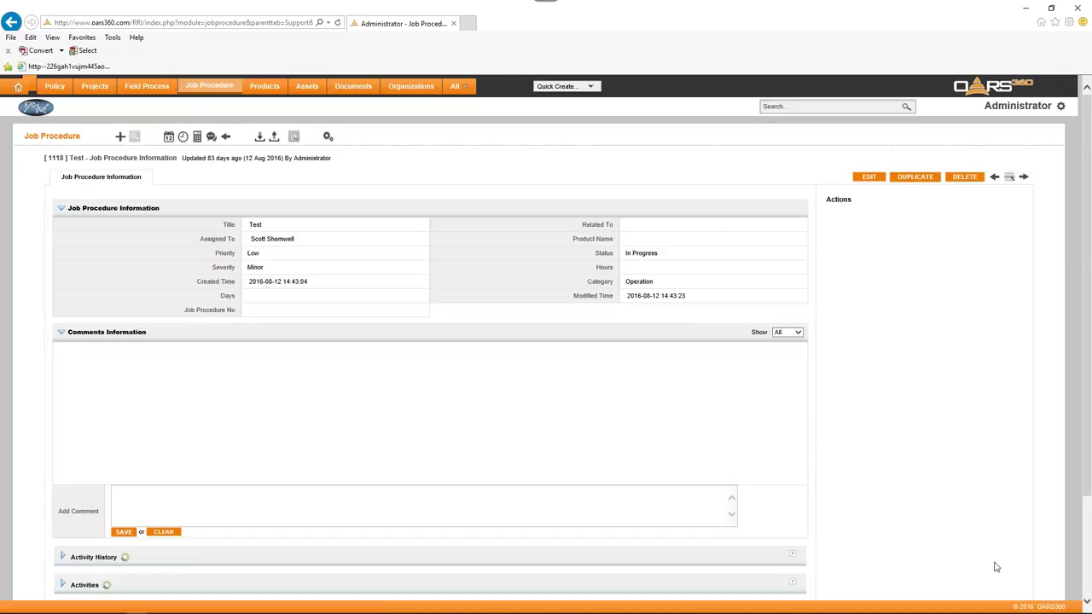
{"action": "scroll", "coordinate": [992, 564], "scroll_direction": "down", "scroll_amount": 1}
{"action": "scroll", "coordinate": [868, 561], "scroll_direction": "down", "scroll_amount": 1}
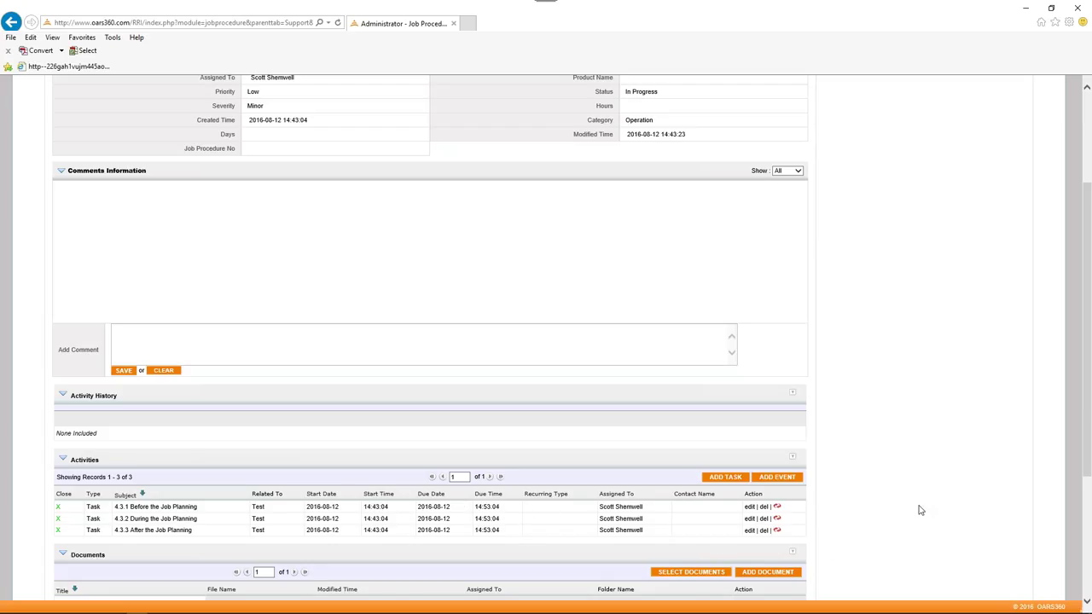
{"action": "scroll", "coordinate": [920, 510], "scroll_direction": "up", "scroll_amount": 3}
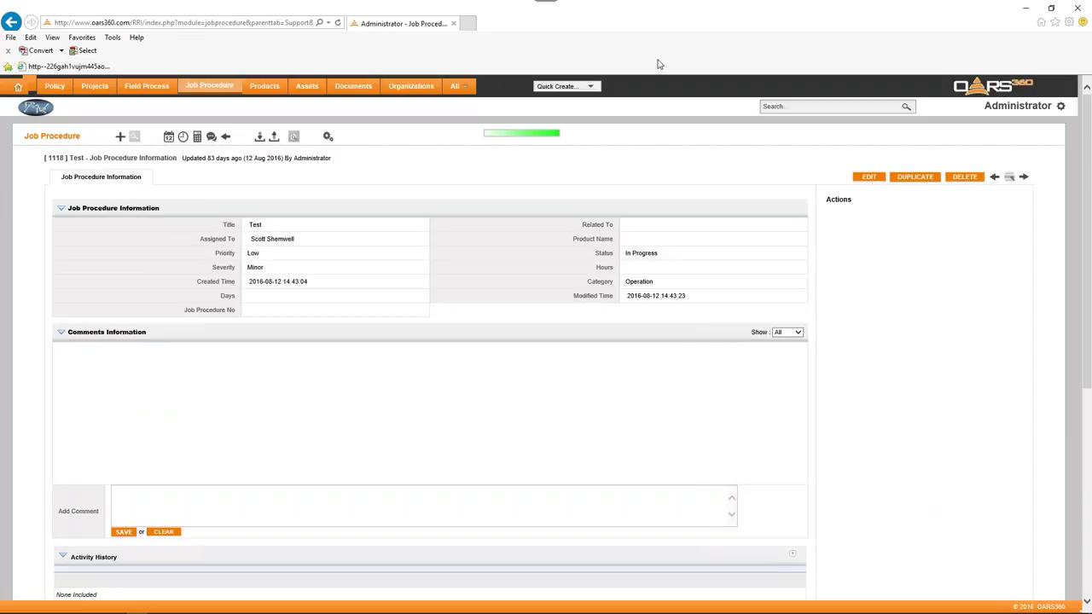
Open the Roles settings and examine the whole organisation hierarchy tree, down to the Heavy Equipment Manufacturer role.
{"action": "mouse_move", "coordinate": [457, 86]}
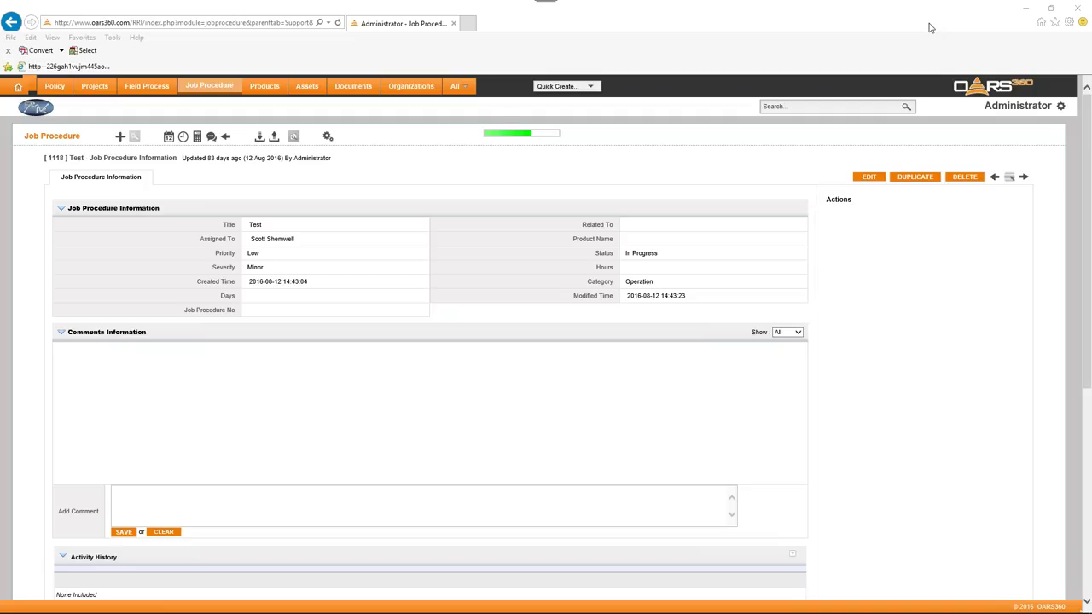
{"action": "left_click", "coordinate": [1060, 106]}
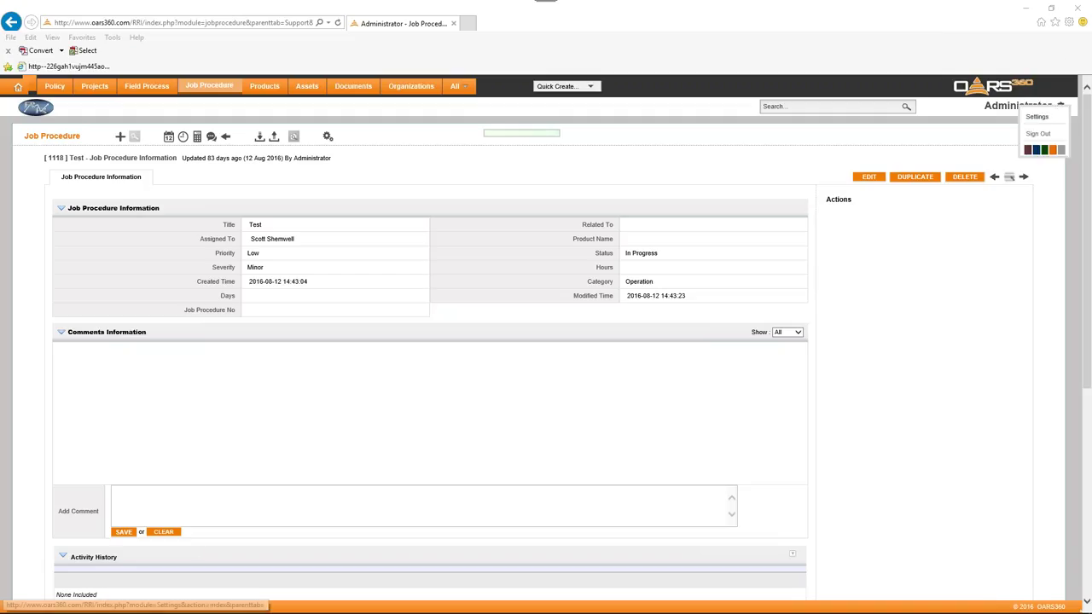
{"action": "left_click", "coordinate": [1045, 121]}
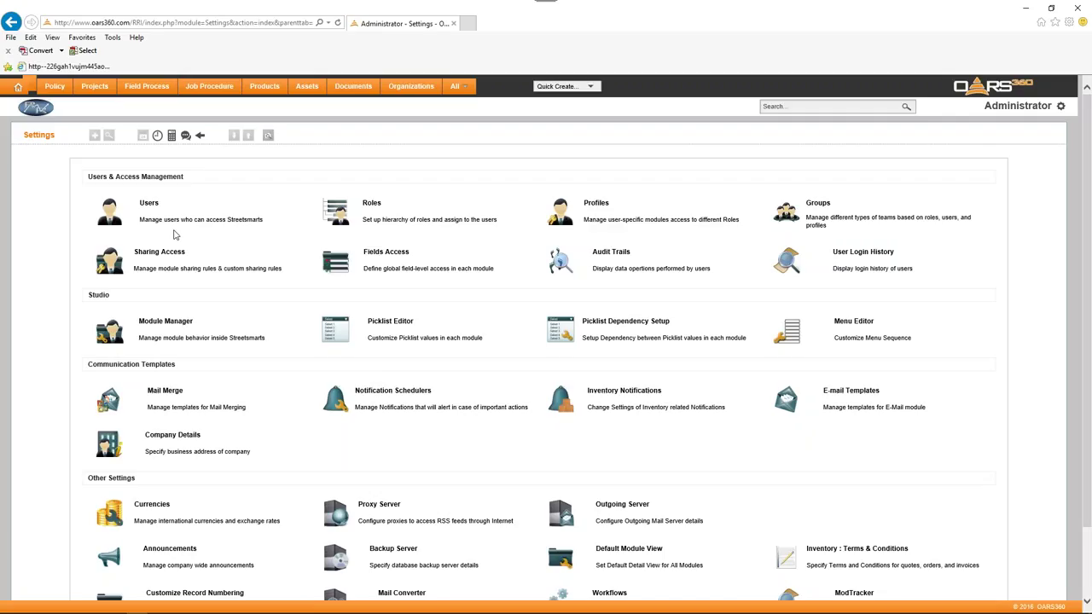
{"action": "left_click", "coordinate": [369, 206]}
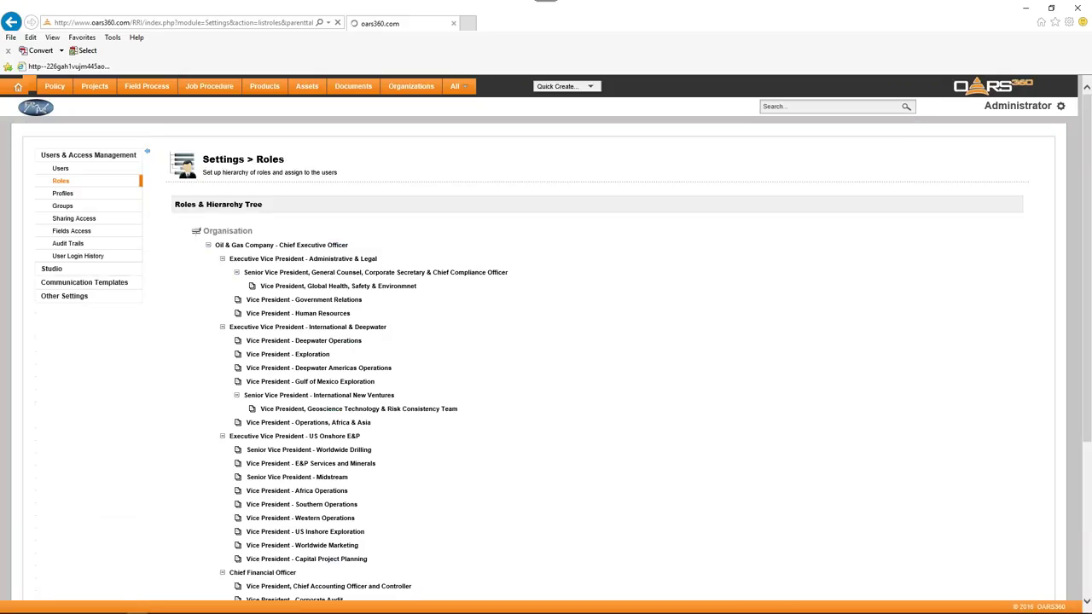
{"action": "mouse_move", "coordinate": [281, 249]}
{"action": "mouse_move", "coordinate": [299, 314]}
{"action": "scroll", "coordinate": [393, 397], "scroll_direction": "down", "scroll_amount": 3}
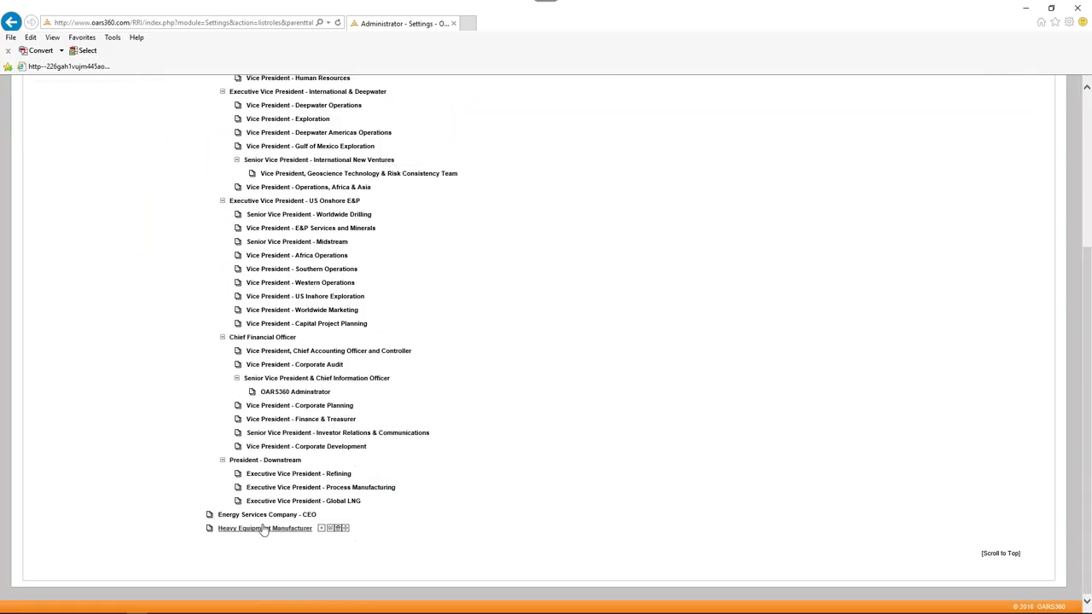
{"action": "scroll", "coordinate": [648, 416], "scroll_direction": "up", "scroll_amount": 3}
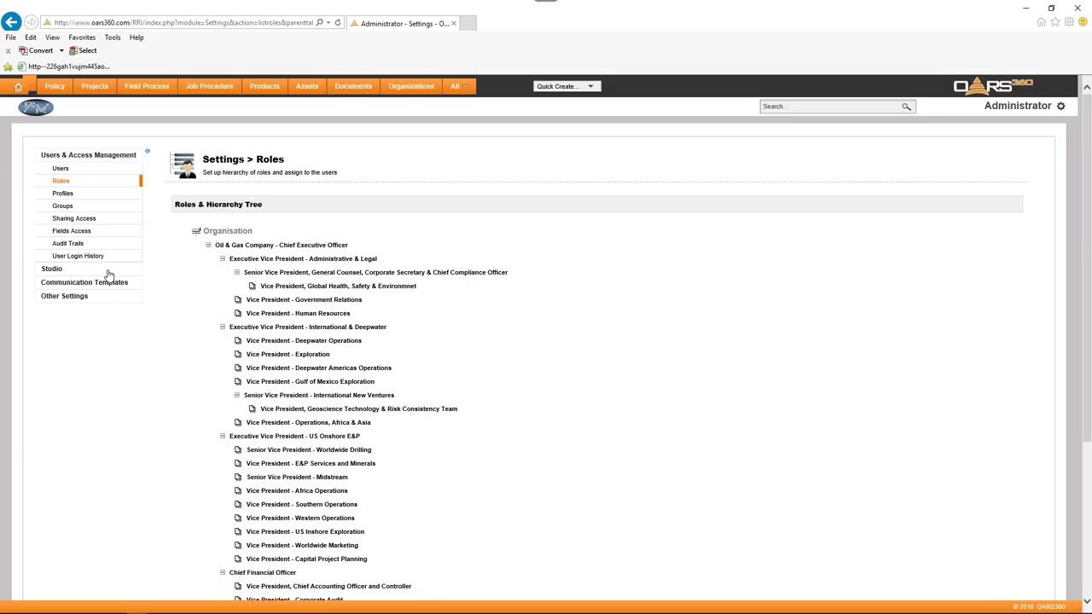
Review the privileges of the Risk Management profile and the members of the Corporate HSE Task Force group.
{"action": "left_click", "coordinate": [66, 197]}
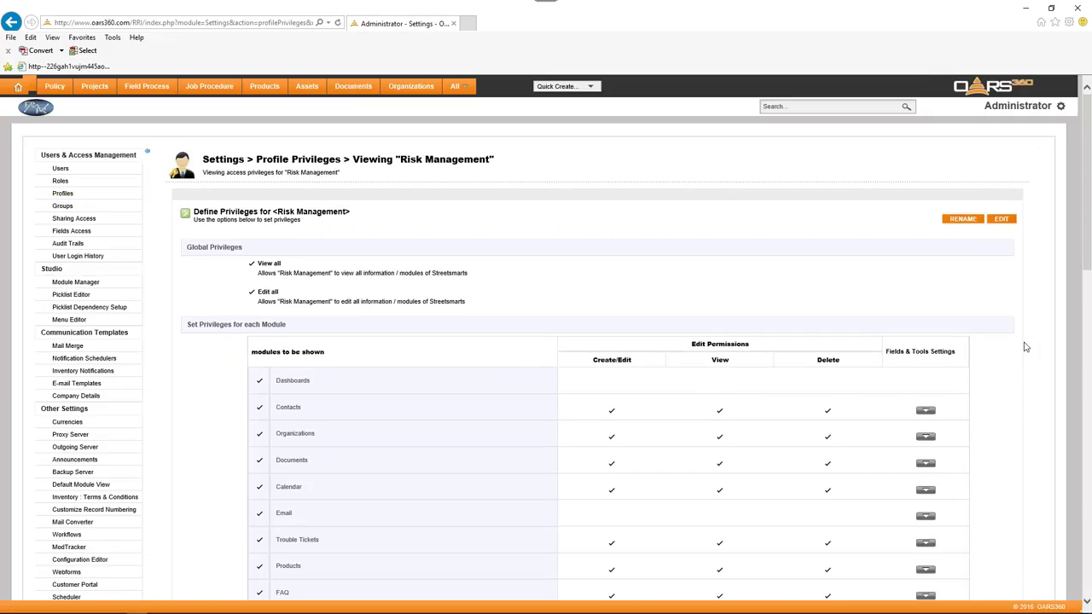
{"action": "scroll", "coordinate": [1027, 347], "scroll_direction": "down", "scroll_amount": 2}
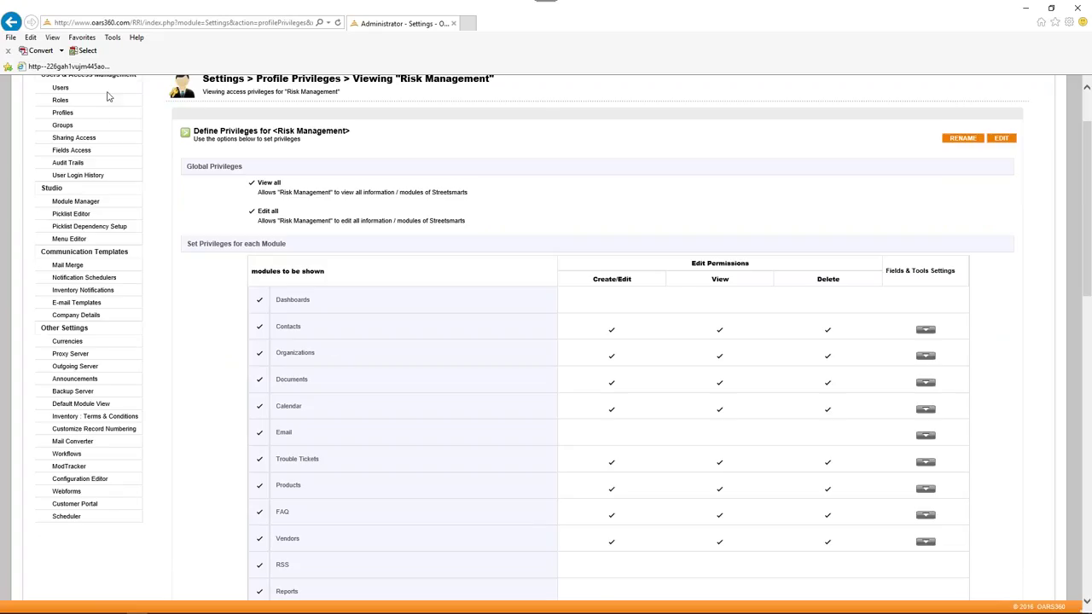
{"action": "left_click", "coordinate": [65, 126]}
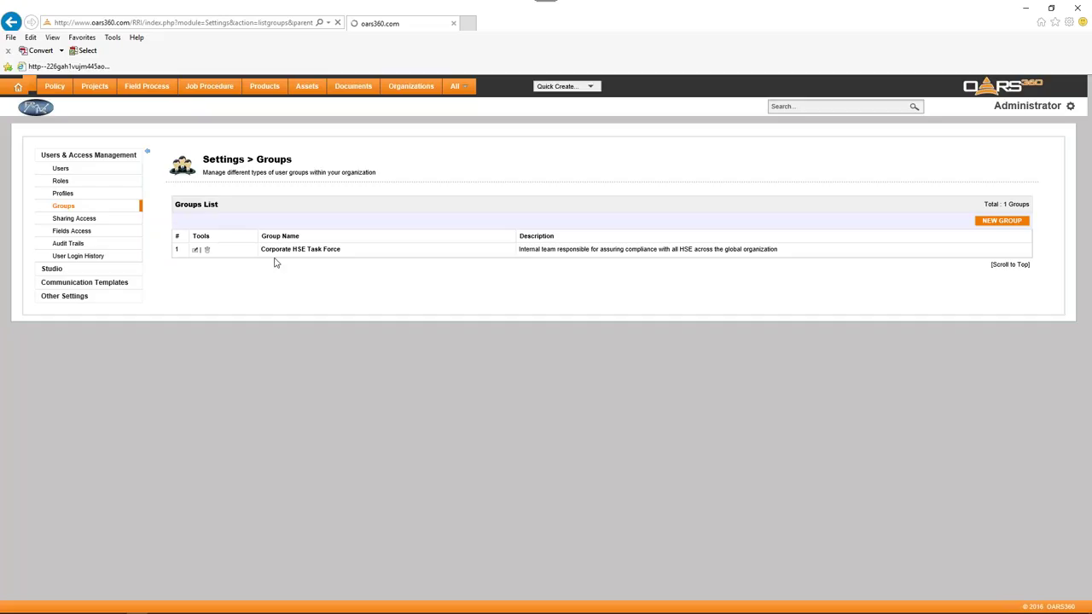
{"action": "left_click", "coordinate": [273, 250]}
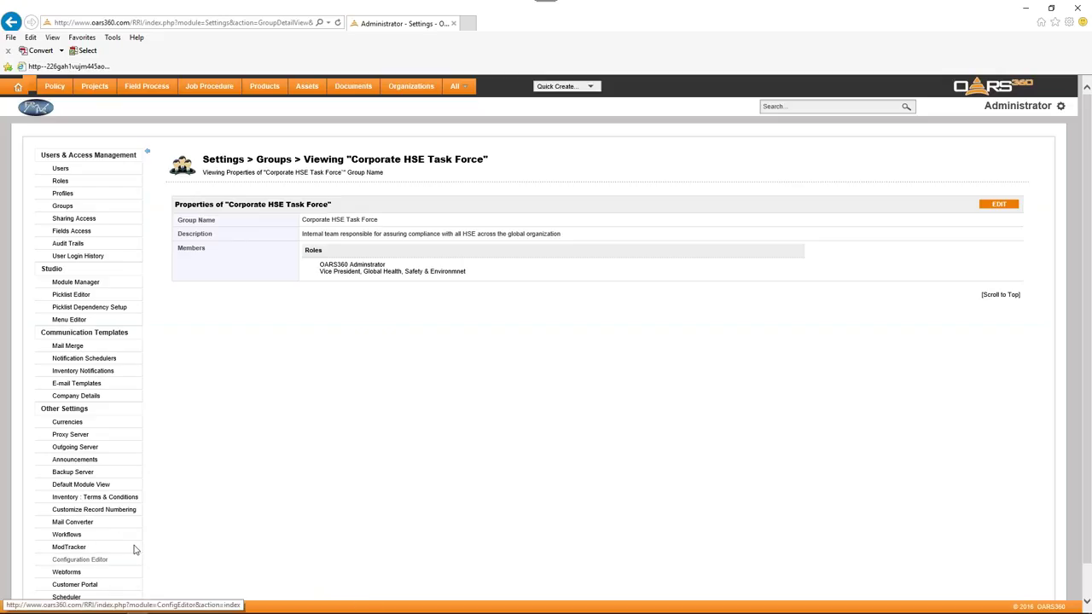
Check the Webforms settings, and return to the main settings to look through the list of available workflows.
{"action": "left_click", "coordinate": [63, 575]}
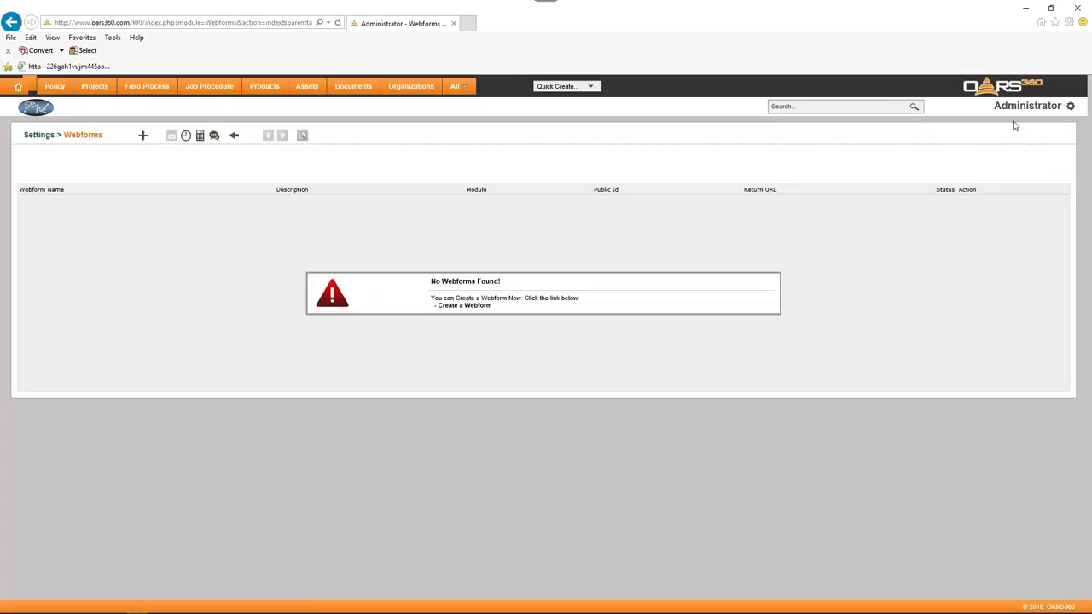
{"action": "mouse_move", "coordinate": [1045, 107]}
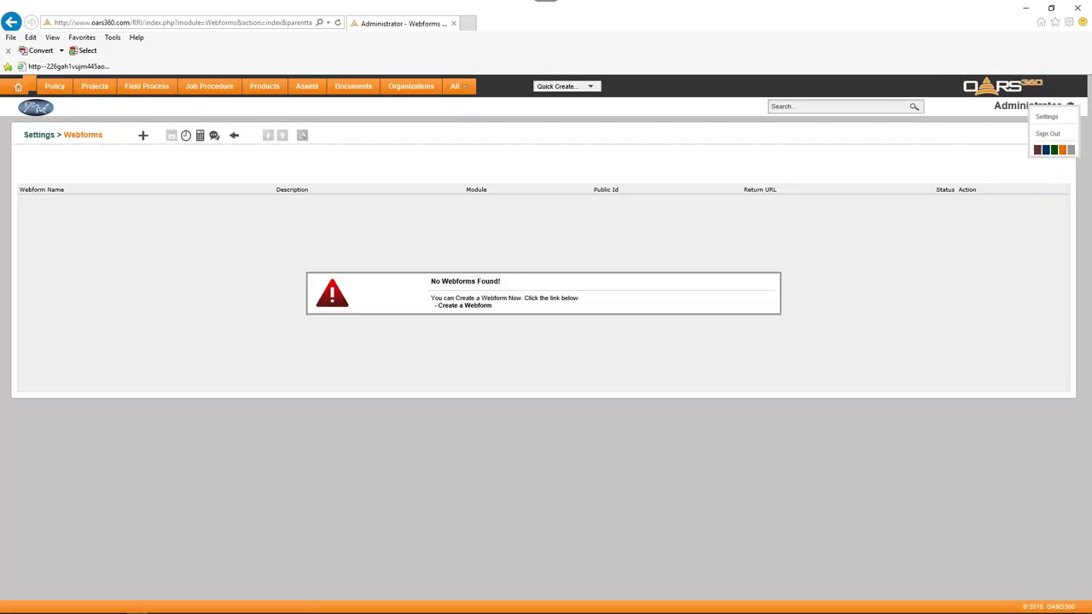
{"action": "left_click", "coordinate": [1047, 117]}
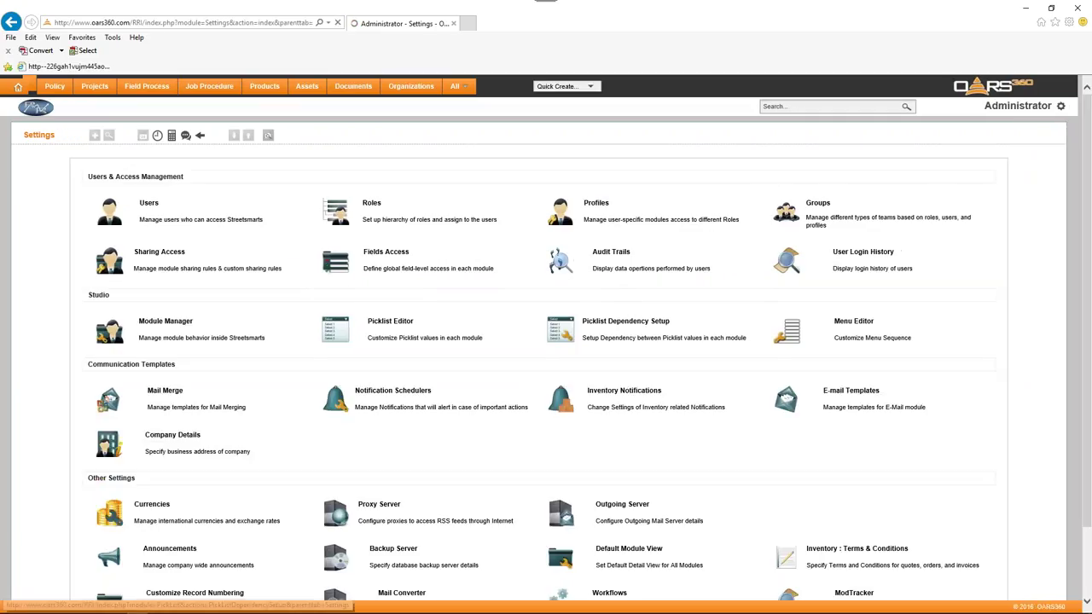
{"action": "scroll", "coordinate": [604, 410], "scroll_direction": "down", "scroll_amount": 1}
{"action": "left_click", "coordinate": [597, 513]}
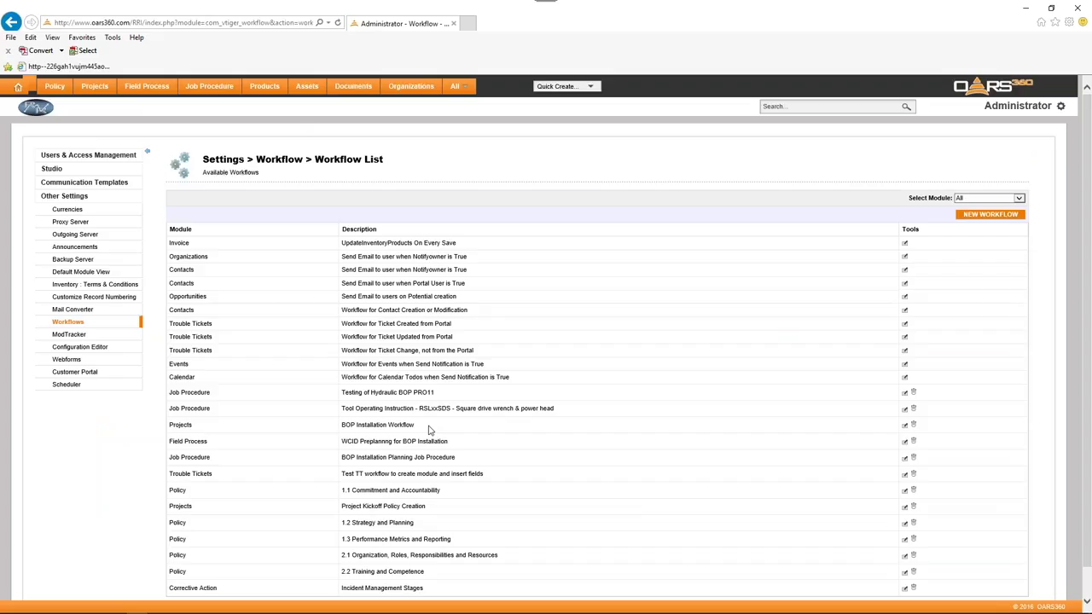
{"action": "scroll", "coordinate": [429, 431], "scroll_direction": "down", "scroll_amount": 1}
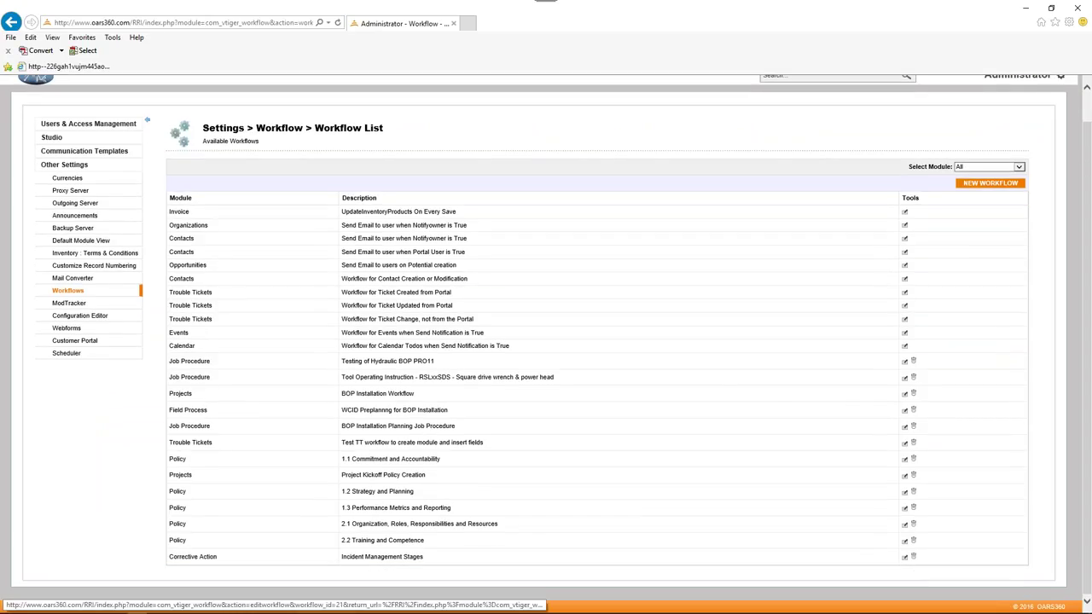
Open the BOP Installation Workflow and view its tasks for initiating the field process and the planning job procedure.
{"action": "left_click", "coordinate": [904, 409]}
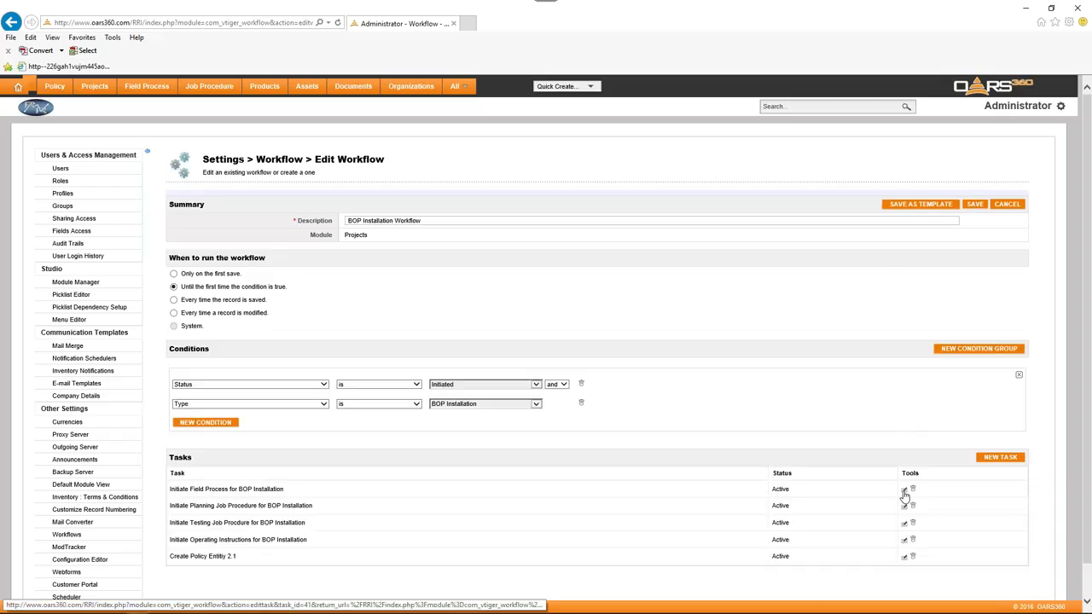
{"action": "left_click", "coordinate": [904, 491]}
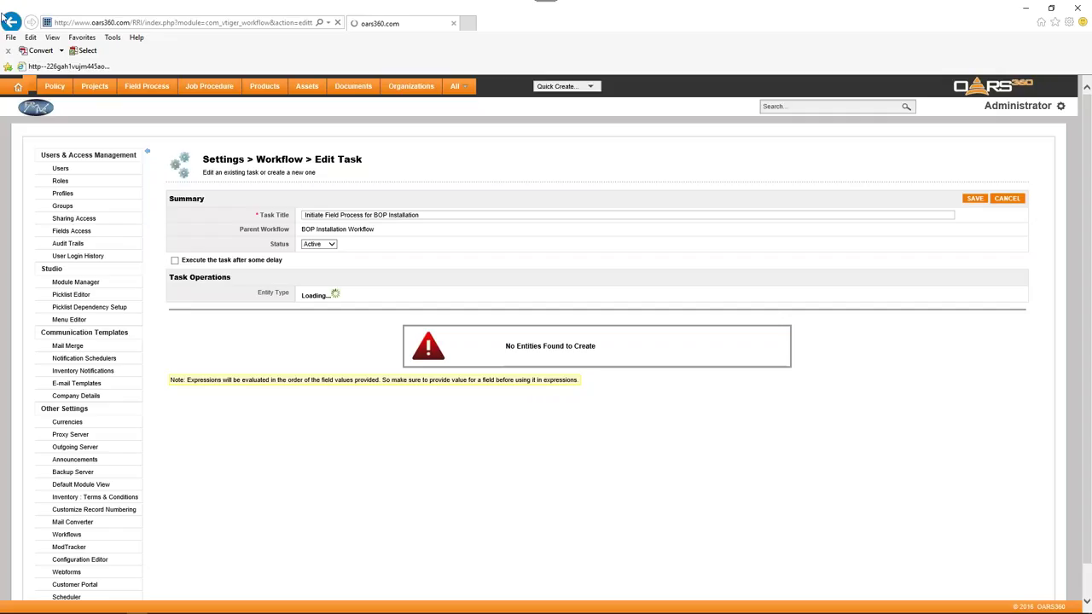
{"action": "left_click", "coordinate": [13, 23]}
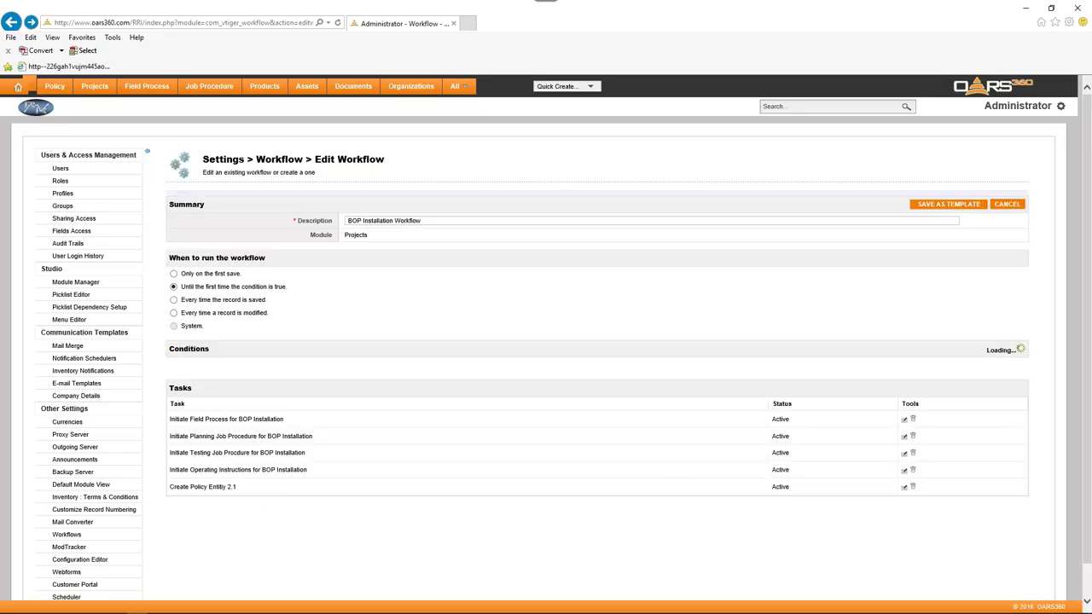
{"action": "left_click", "coordinate": [905, 437]}
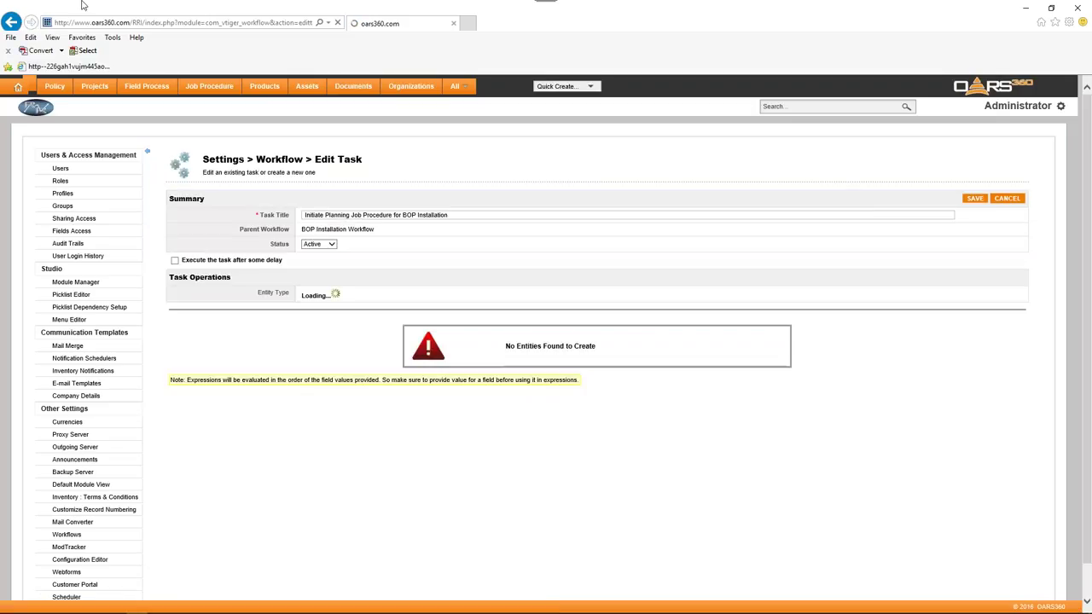
{"action": "left_click", "coordinate": [10, 19]}
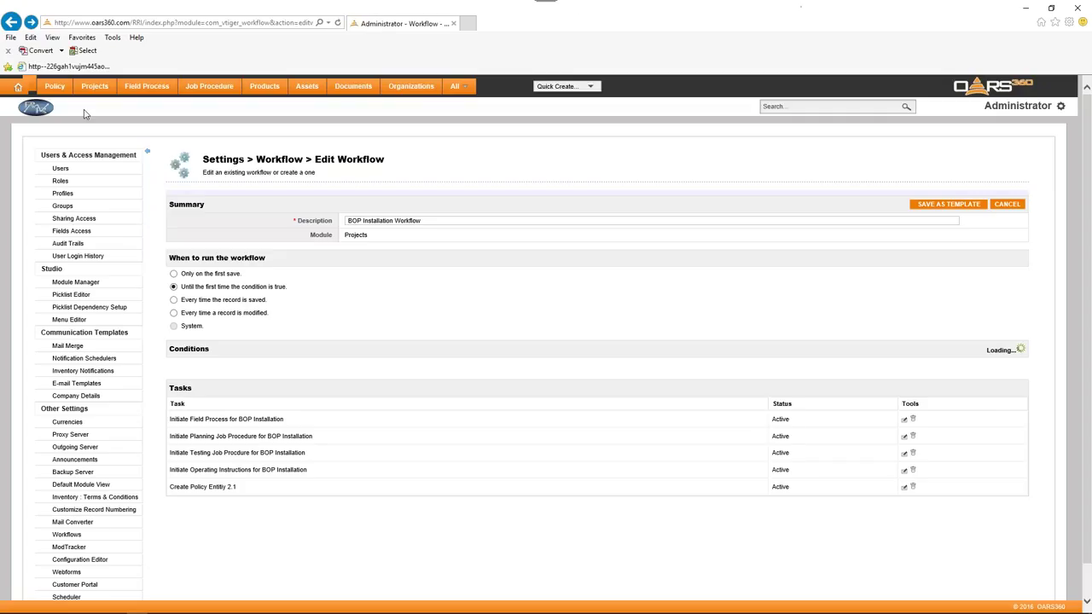
Return to the BOP Repair job procedure and review its completed and open job planning tasks.
{"action": "left_click", "coordinate": [199, 89]}
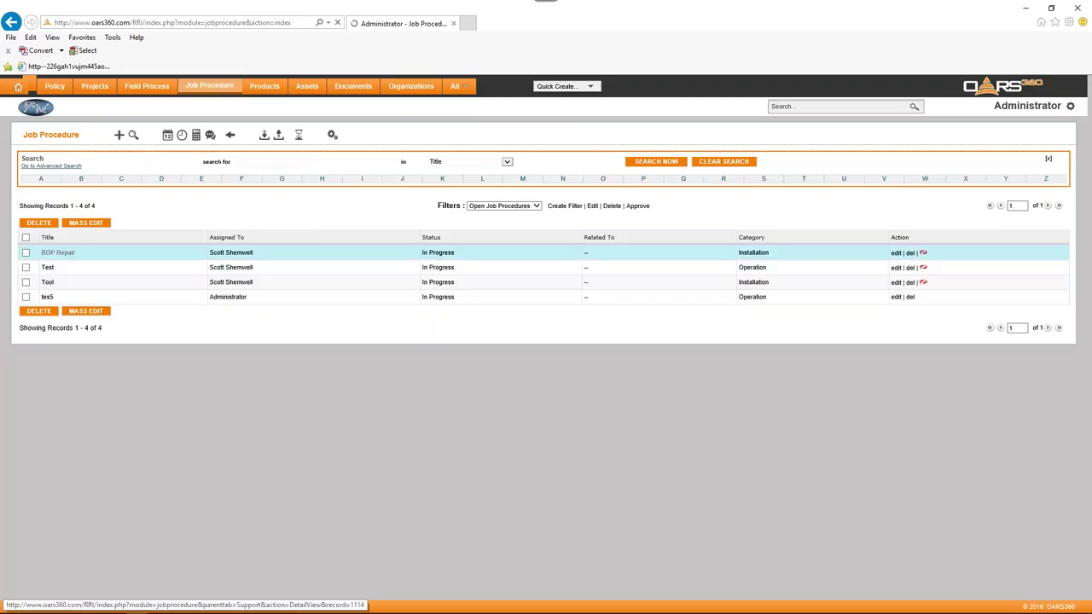
{"action": "left_click", "coordinate": [58, 253]}
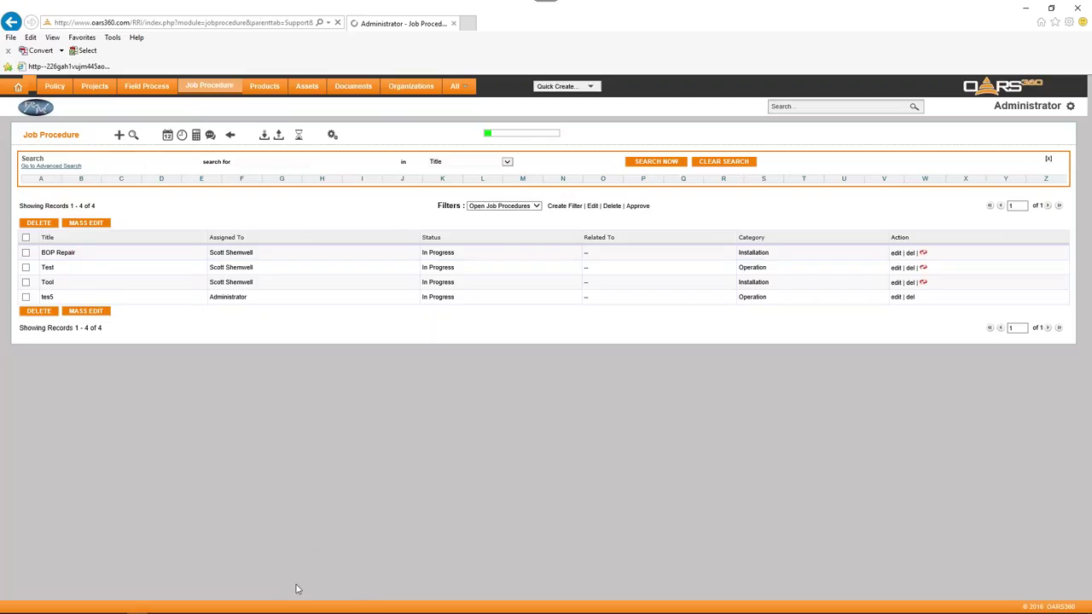
{"action": "scroll", "coordinate": [312, 595], "scroll_direction": "down", "scroll_amount": 3}
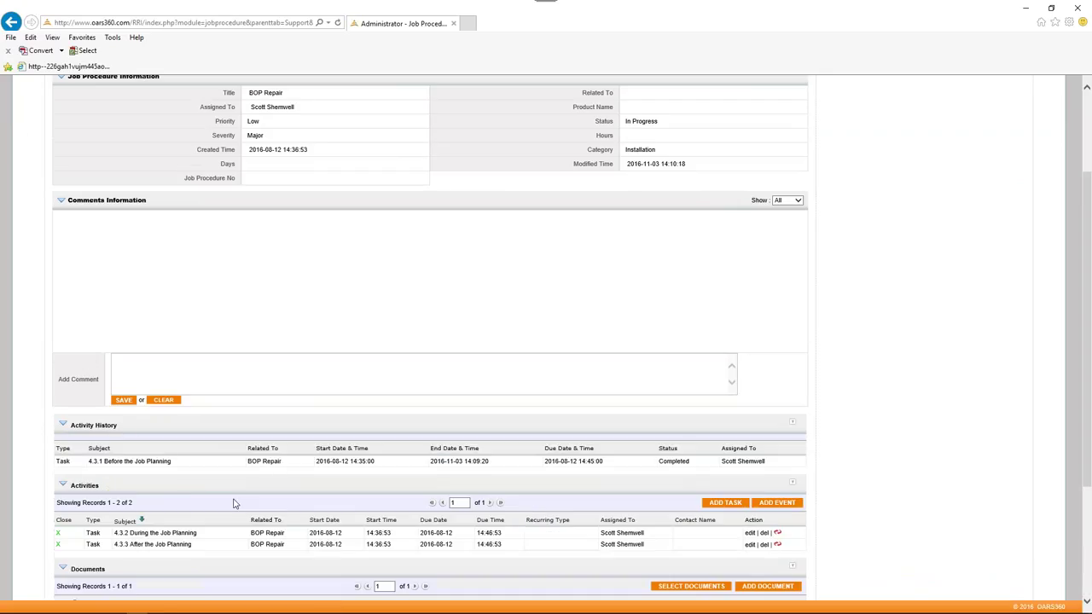
Check the documents attached to the BOP Repair job procedure, and view the document list with the BOP Manual and bridging documents.
{"action": "scroll", "coordinate": [156, 545], "scroll_direction": "down", "scroll_amount": 2}
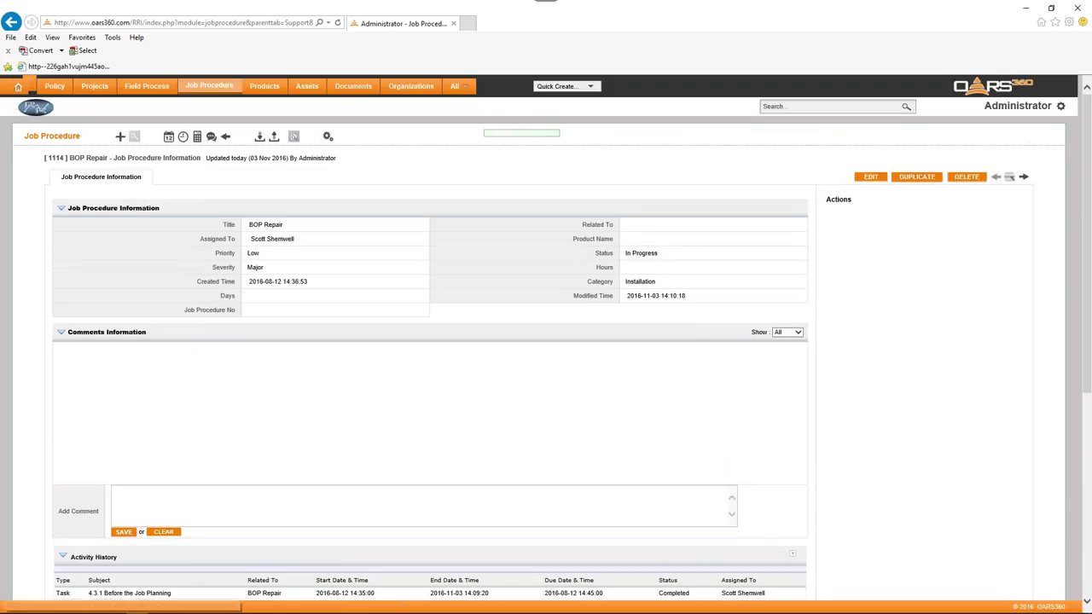
{"action": "left_click", "coordinate": [349, 89]}
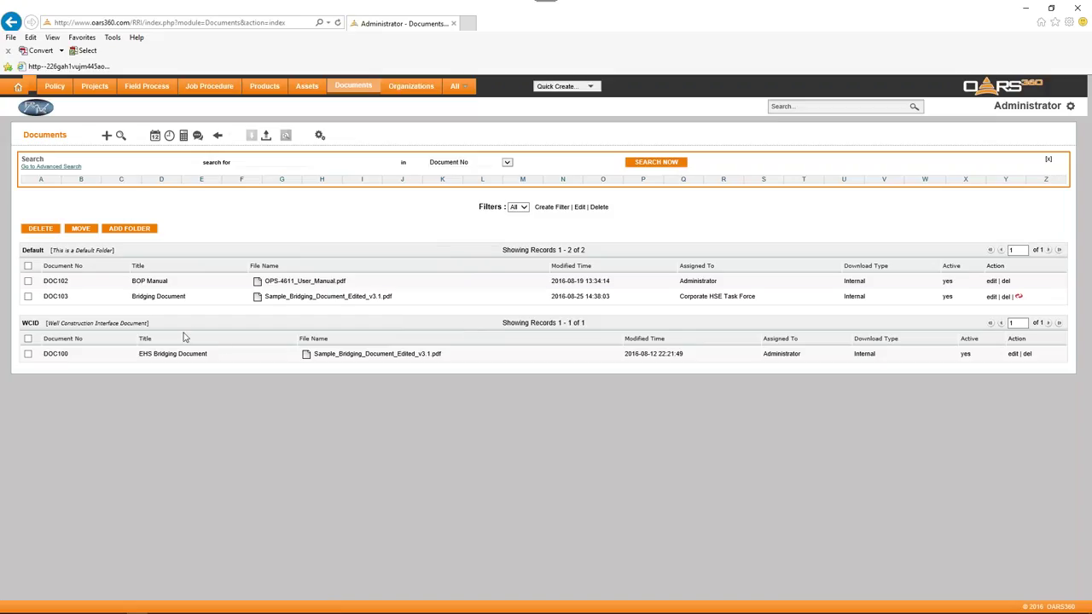
{"action": "left_click", "coordinate": [312, 300]}
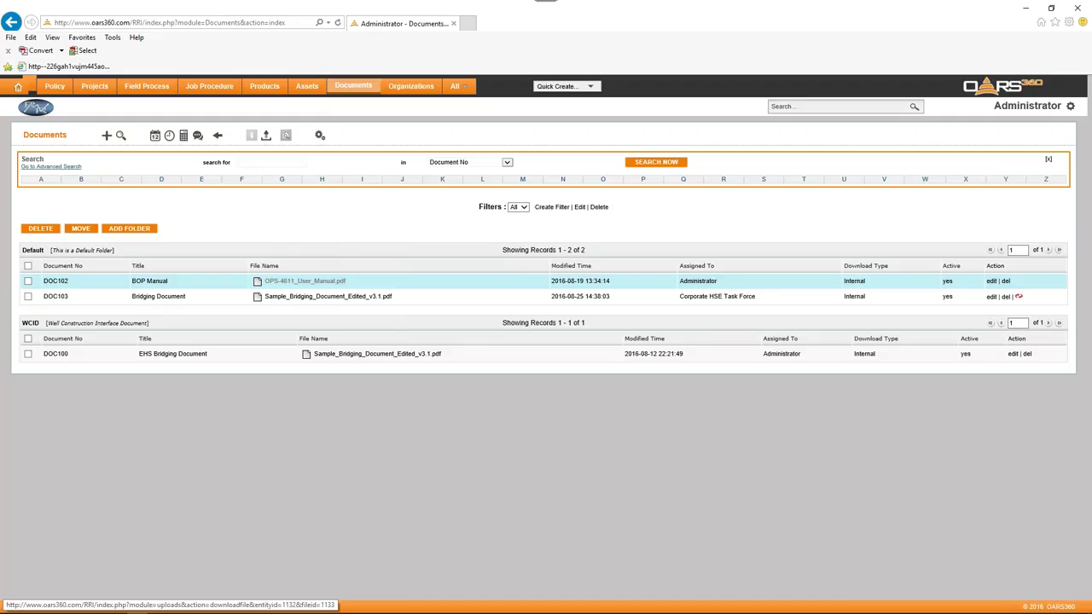
View the product list with the FPSO entry and the asset list with Gulf FPSO 1001.
{"action": "left_click", "coordinate": [265, 88]}
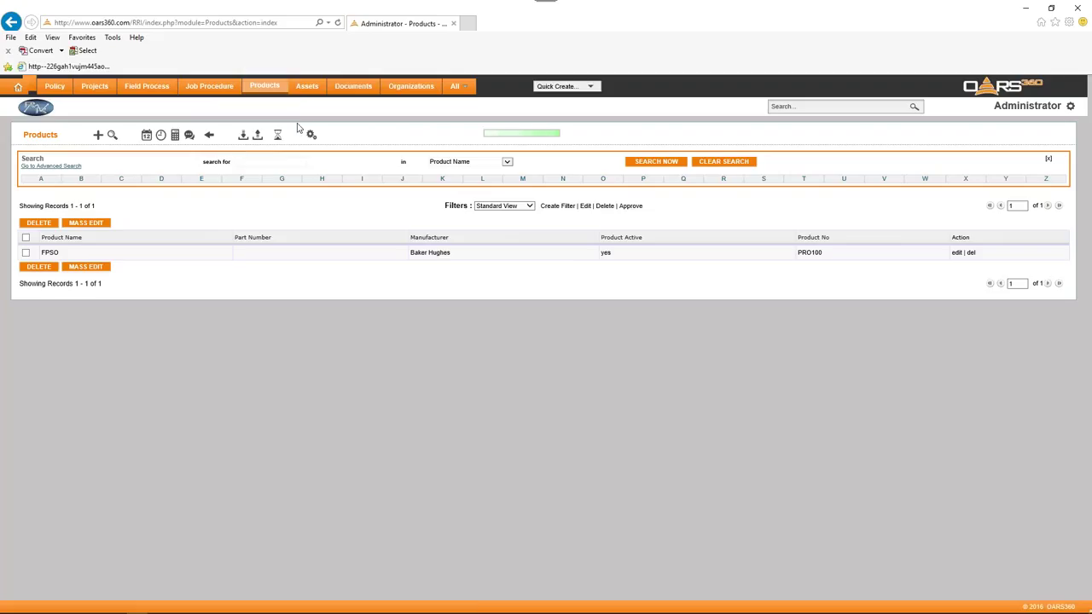
{"action": "left_click", "coordinate": [307, 85]}
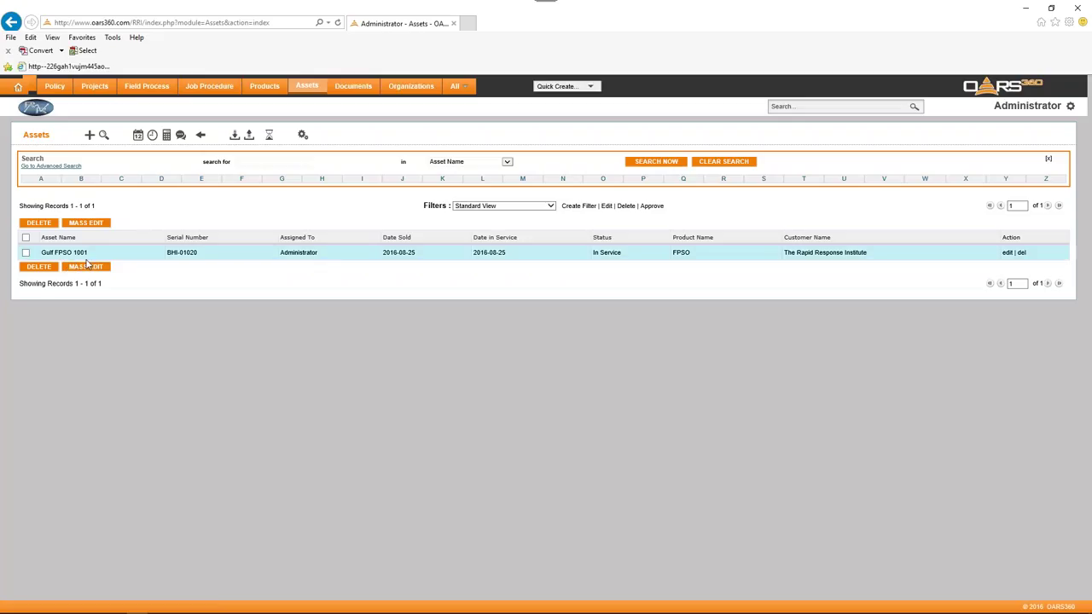
{"action": "left_click", "coordinate": [82, 254]}
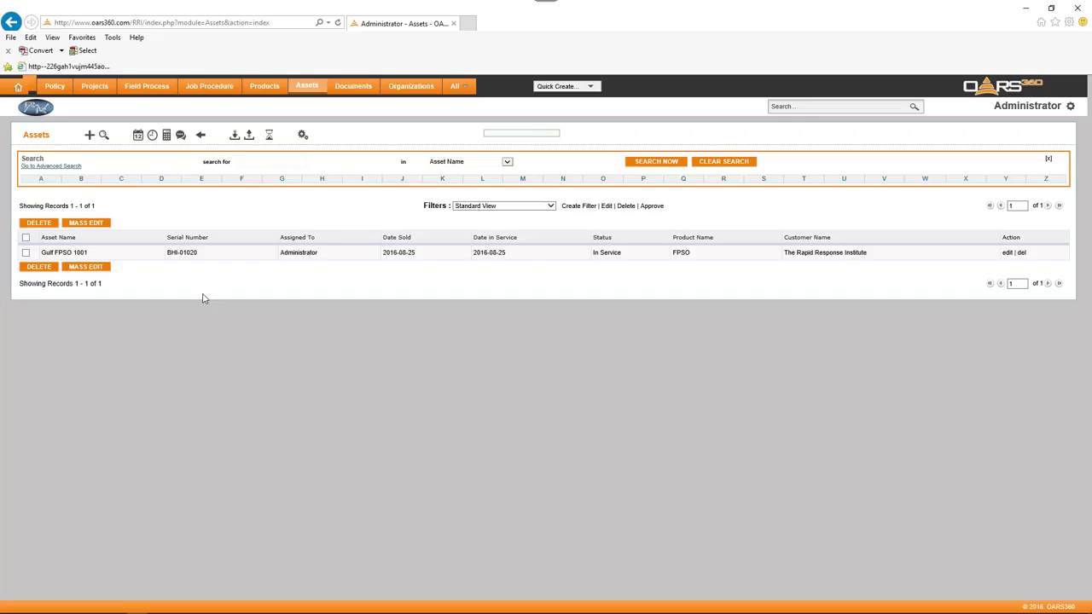
View the list of organizations, and return to the list of open job procedures.
{"action": "left_click", "coordinate": [411, 92]}
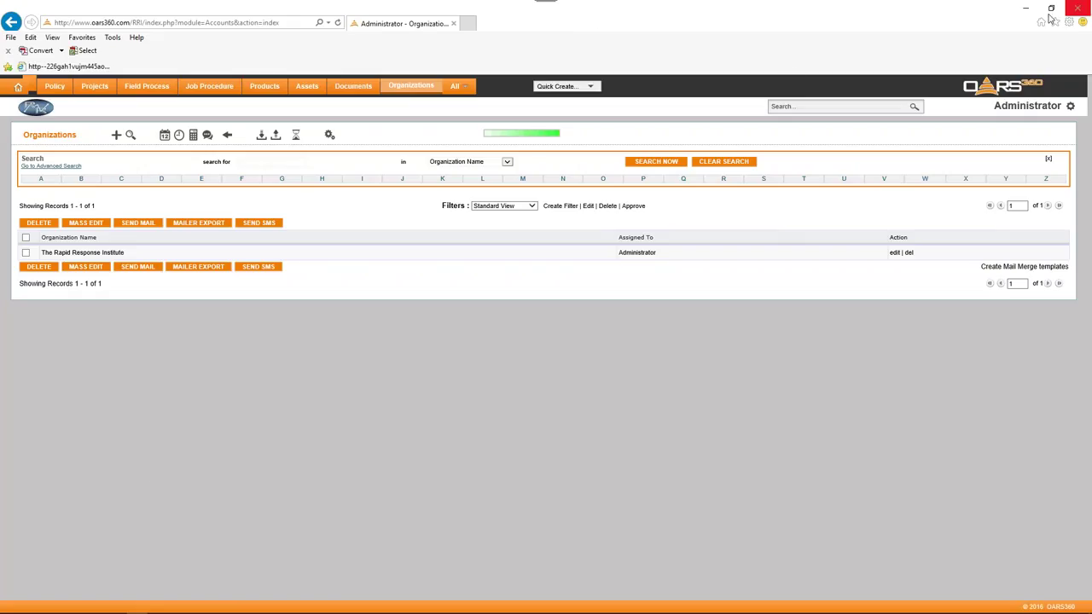
{"action": "mouse_move", "coordinate": [459, 86]}
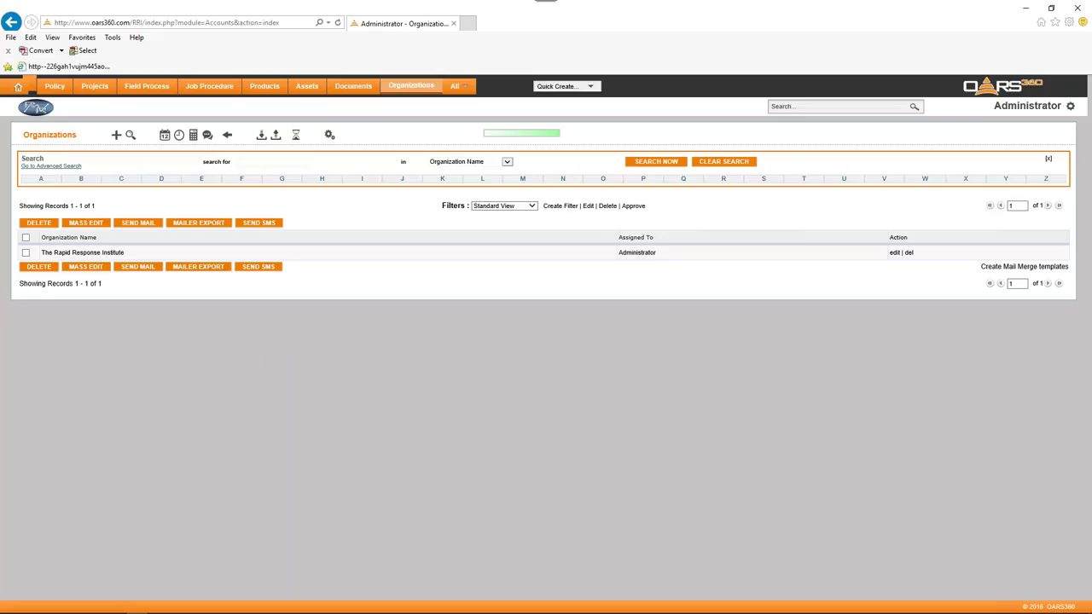
{"action": "left_click", "coordinate": [210, 89]}
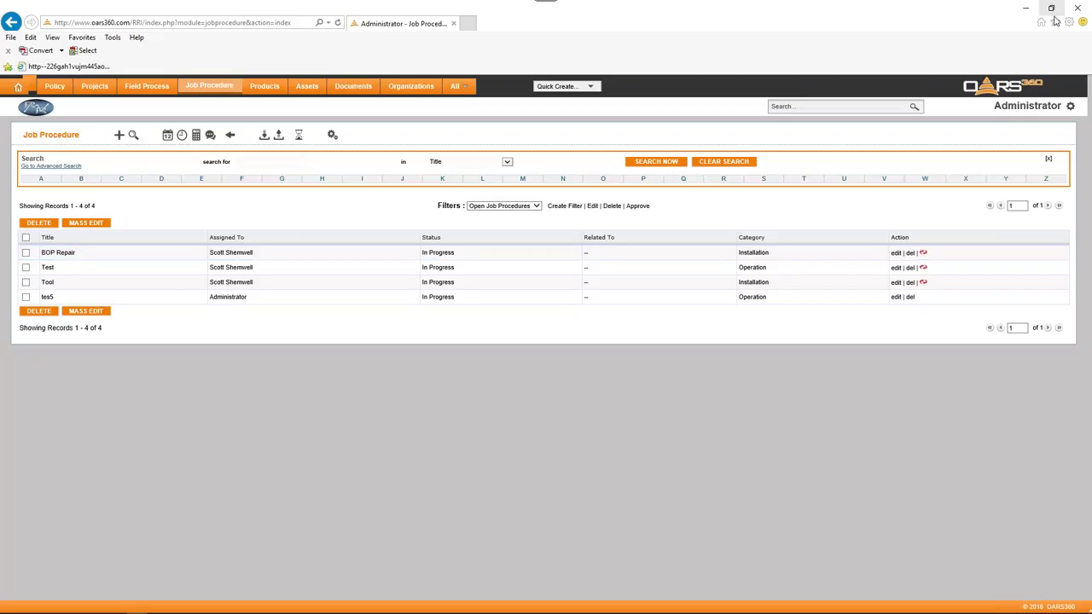
Minimize the browser, switch to the PowerPoint webinar presentation and start the slide show from the Change Management slide.
{"action": "left_click", "coordinate": [1025, 9]}
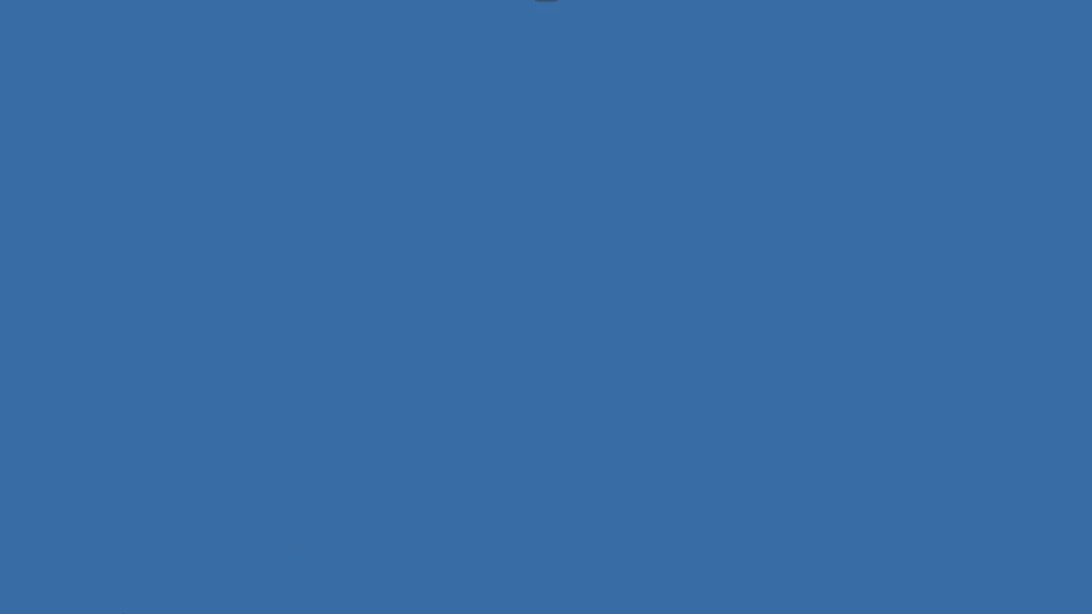
{"action": "key", "text": "alt+Tab"}
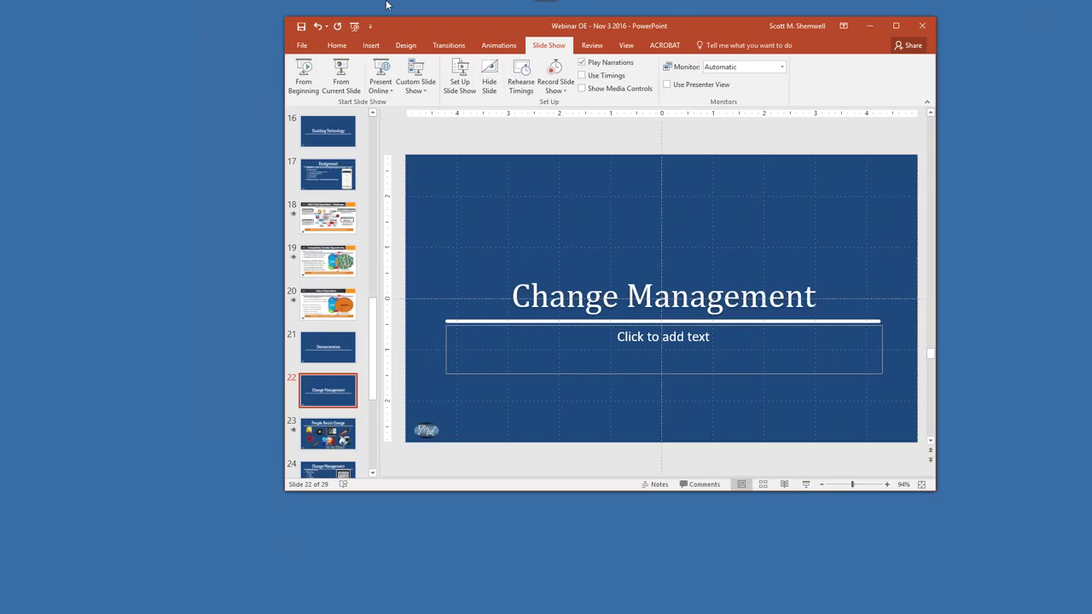
{"action": "left_click", "coordinate": [340, 75]}
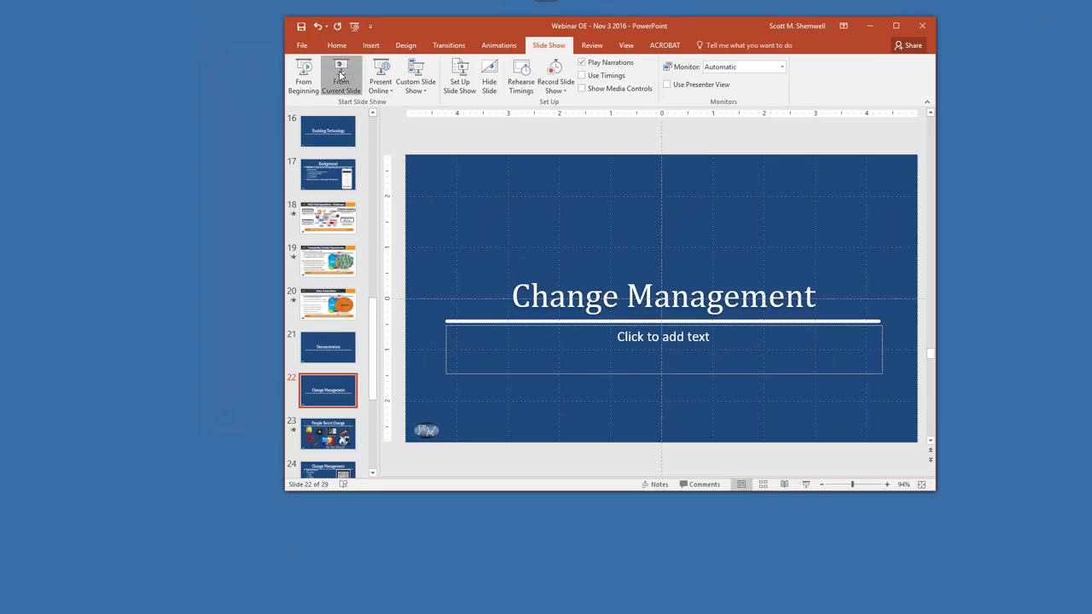